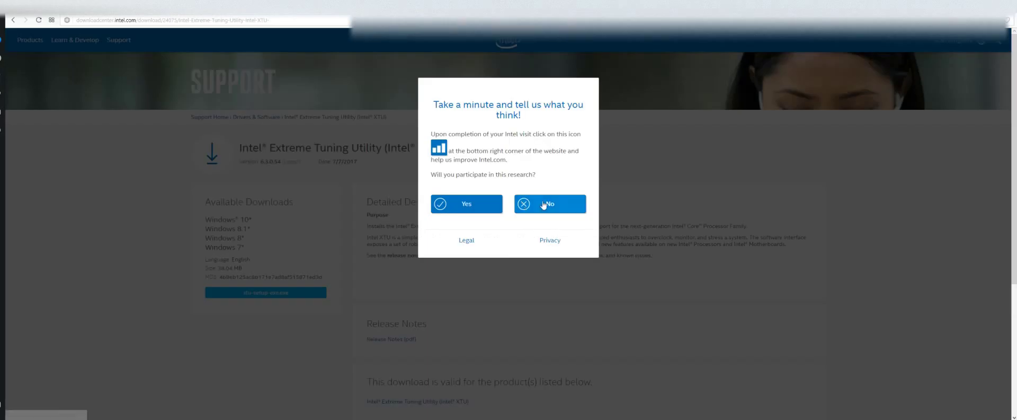
Decline the website survey and download the xtu-setup-exe.exe installer for Intel Extreme Tuning Utility.
left_click(544, 204)
scroll(297, 260, "down", 2)
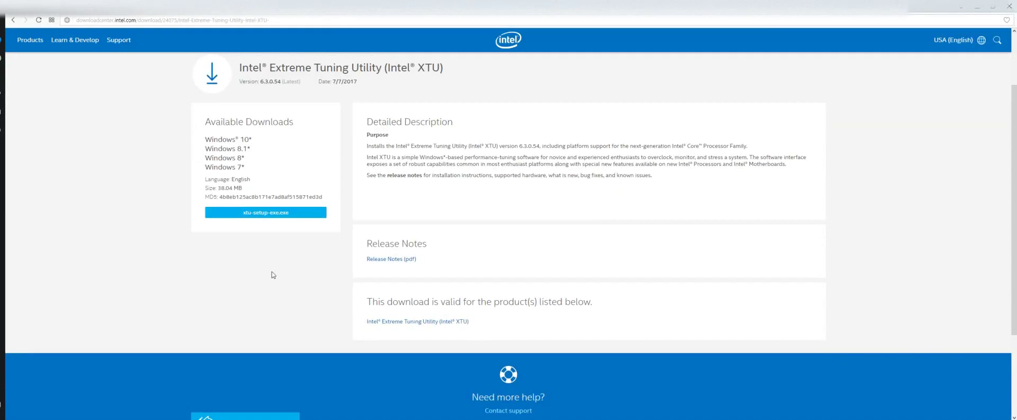
left_click(266, 212)
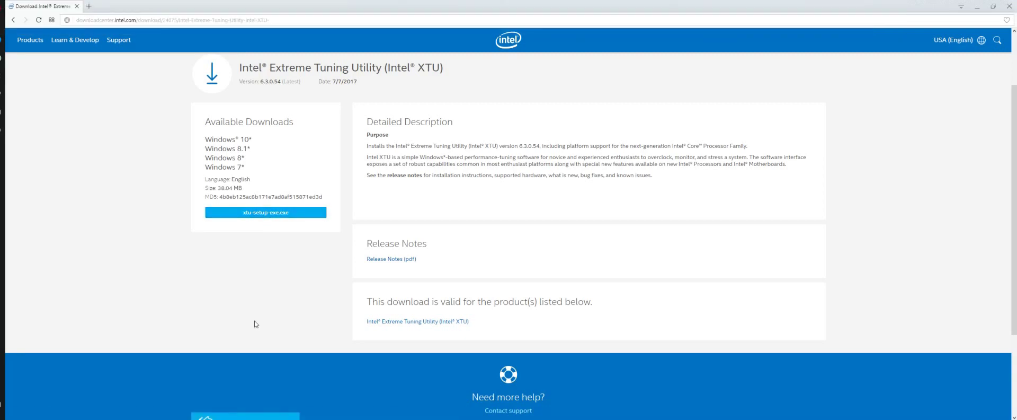
scroll(255, 323, "up", 1)
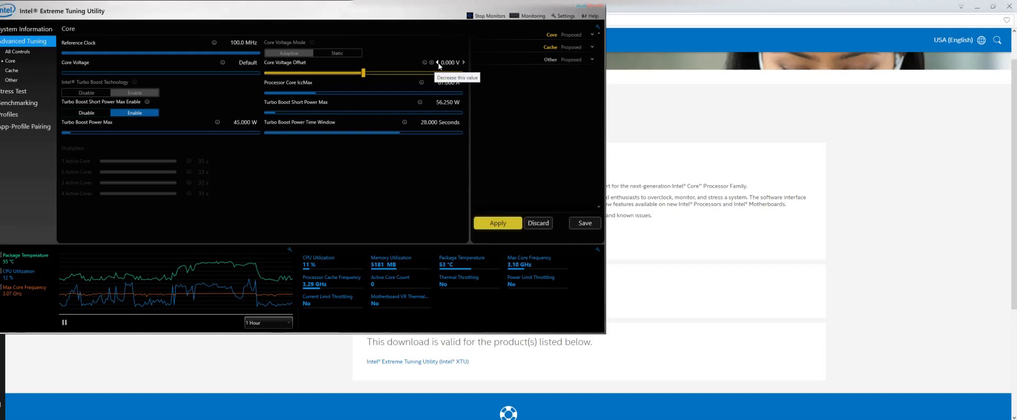
Lower the core voltage offset to -0.140 V in Intel Extreme Tuning Utility and apply the change.
left_click(438, 63)
left_click(436, 63)
left_click(436, 63)
left_click(436, 63)
left_click(436, 63)
left_click(436, 63)
left_click(435, 63)
left_click(436, 63)
left_click(436, 63)
left_click(436, 63)
left_click(436, 63)
left_click(436, 63)
left_click(436, 63)
key("Return")
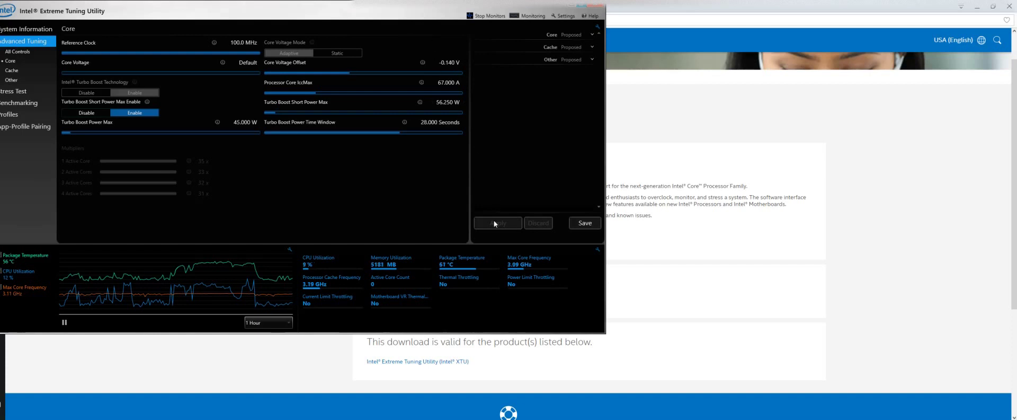
Set the CPU stress test duration to 2 hours and 5 minutes.
left_click(19, 91)
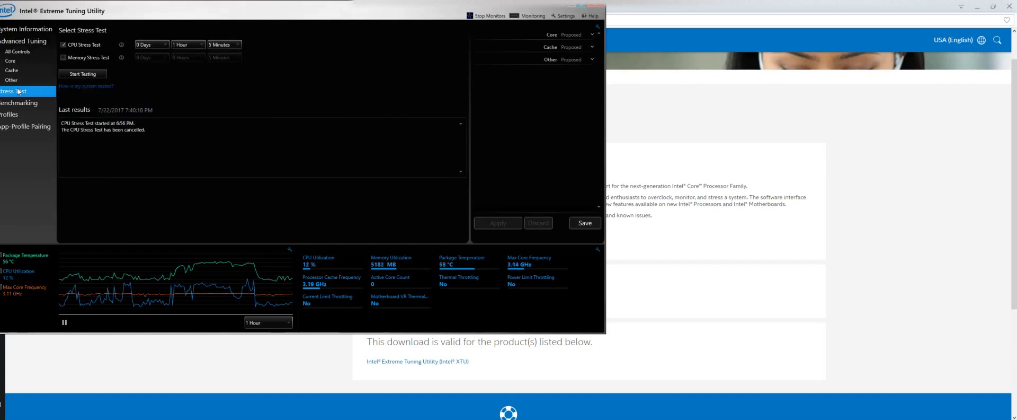
left_click(194, 45)
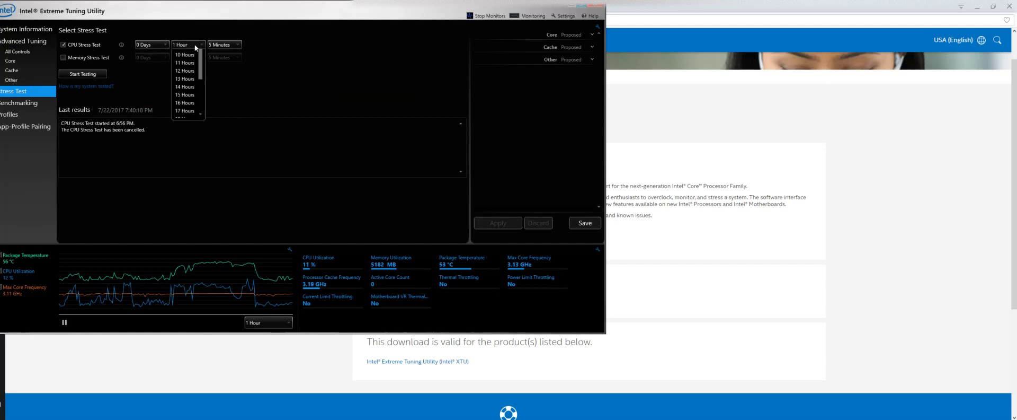
left_click(195, 62)
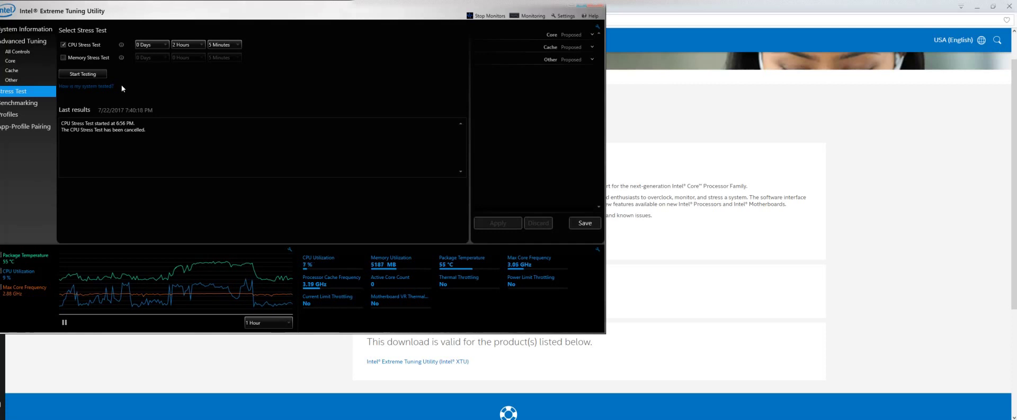
Return to the Core tuning settings and discard the proposed core voltage offset change.
left_click(11, 62)
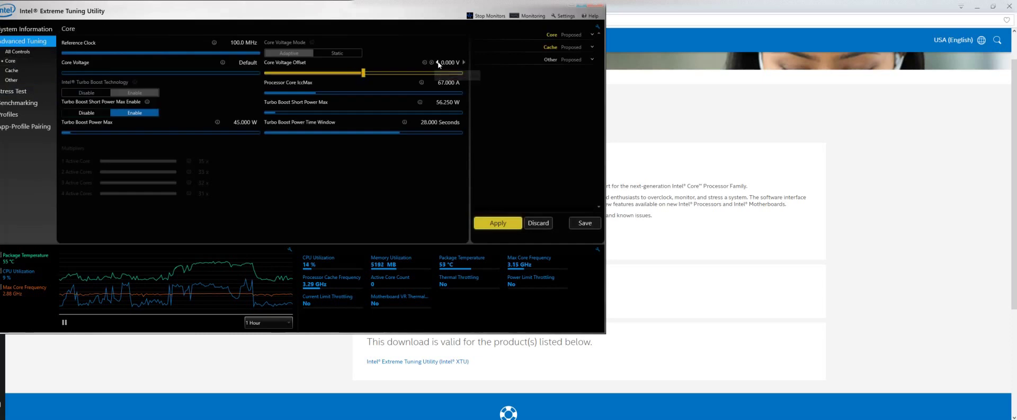
left_click(546, 223)
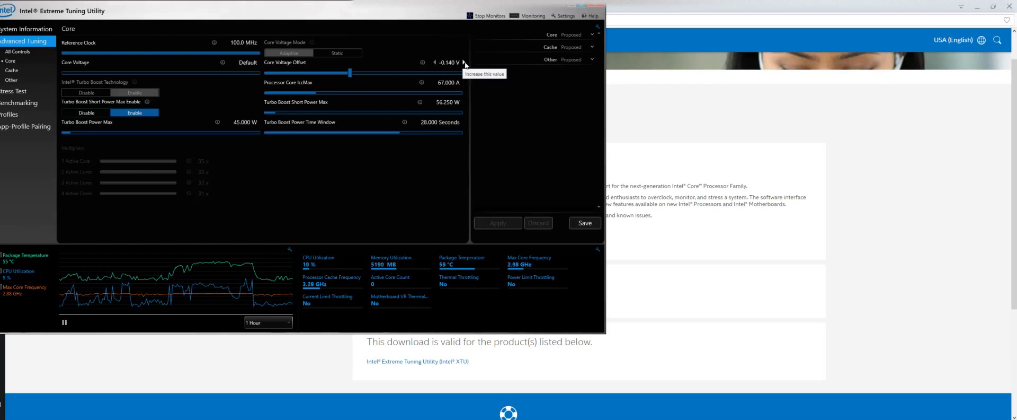
Try a weaker undervolt by adjusting the core voltage offset to -0.100 V.
left_click(464, 63)
left_click(464, 63)
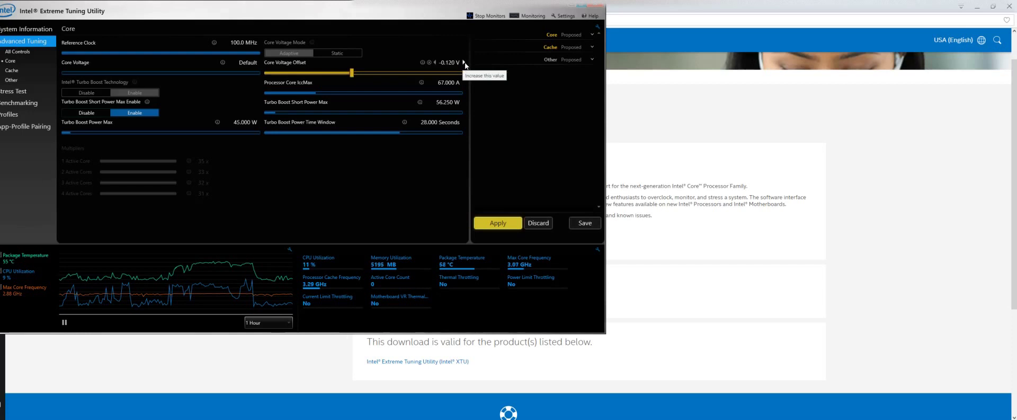
left_click(464, 63)
left_click(464, 63)
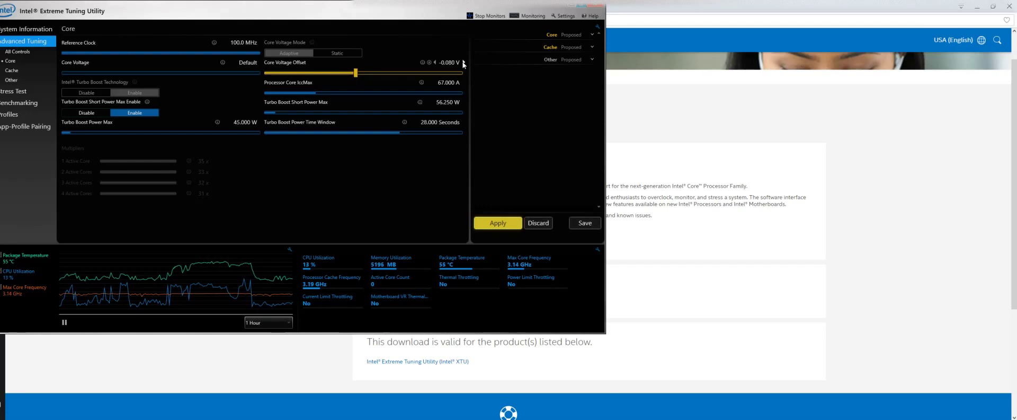
left_click(464, 62)
left_click(435, 63)
left_click(435, 63)
left_click(435, 63)
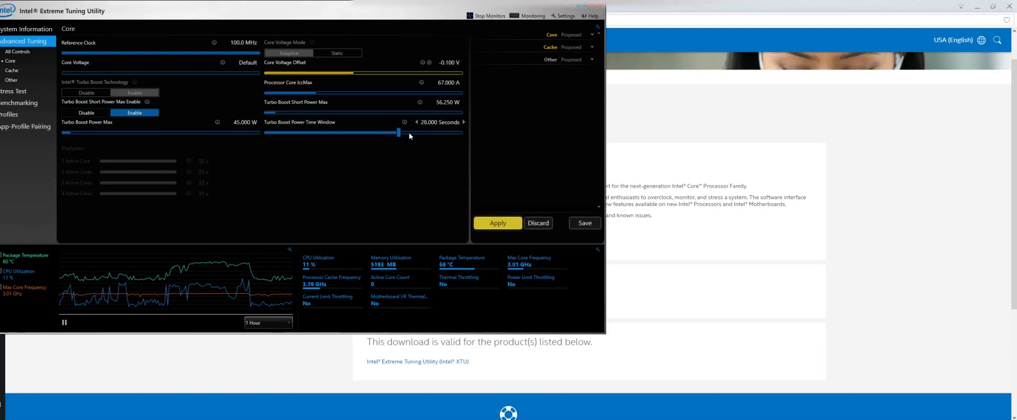
Lower the proposed core voltage offset in small increments to -0.115 V.
left_click(434, 62)
left_click(435, 62)
left_click(435, 62)
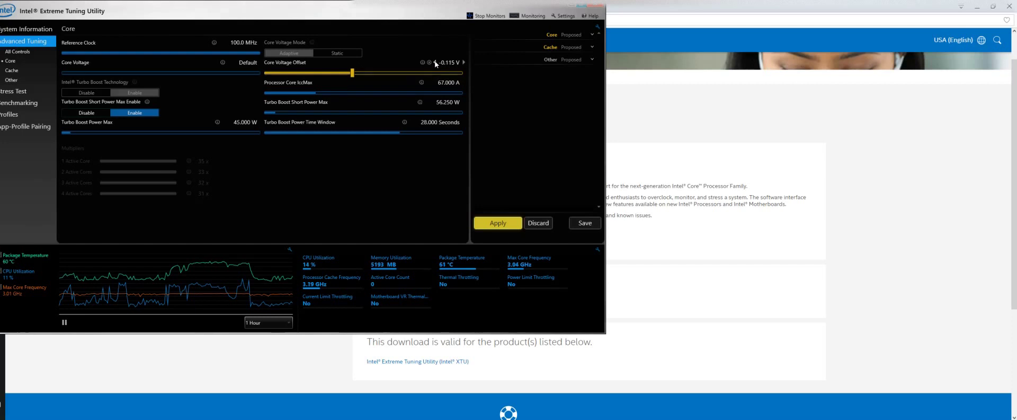
Fine-tune the core voltage offset up and down, ending with it set to -0.140 V.
left_click(464, 62)
triple_click(435, 62)
left_click(435, 62)
left_click(434, 62)
left_click(464, 62)
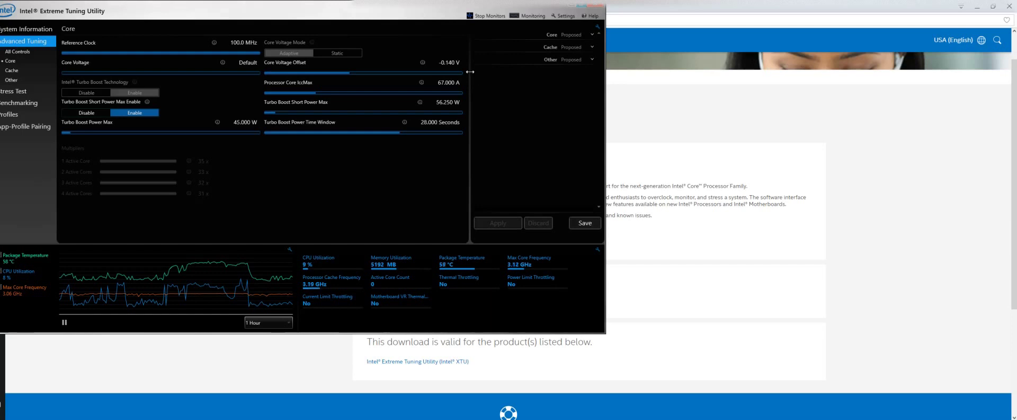
mouse_move(451, 66)
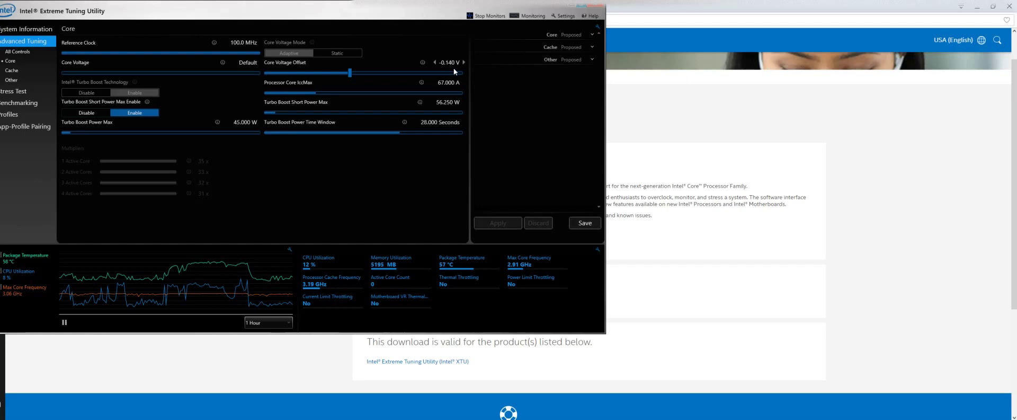